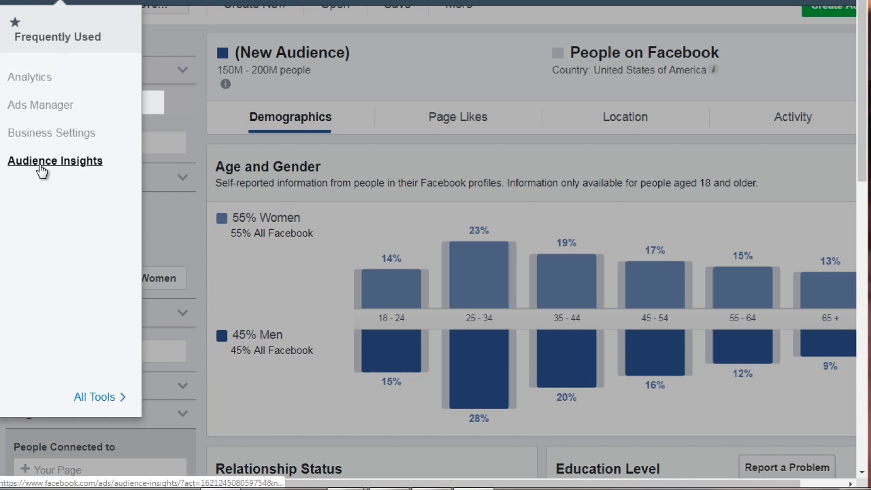
# Close the list of frequently used tools and review the available audience creation filters
pyautogui.click(220, 173)
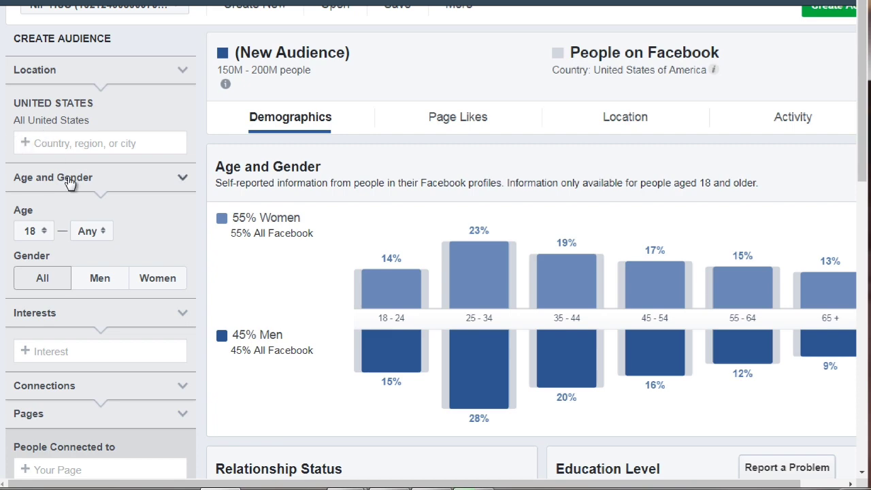
pyautogui.scroll(-3, 110, 213)
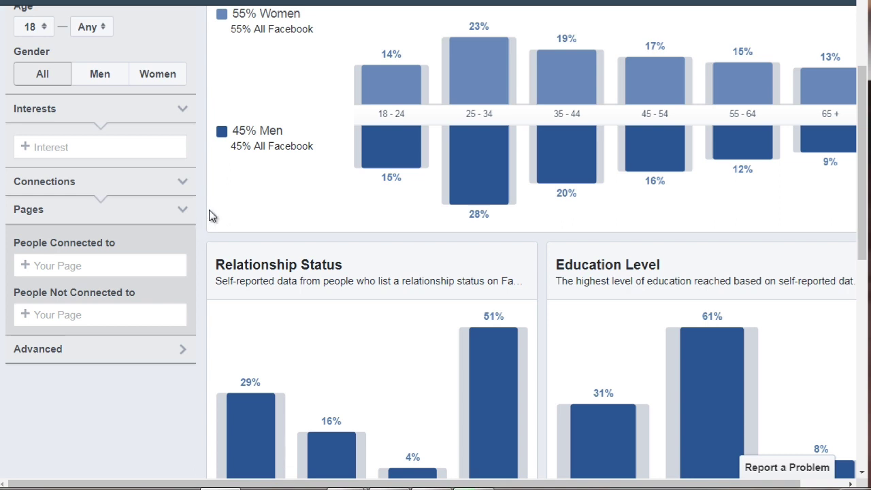
pyautogui.scroll(1, 210, 215)
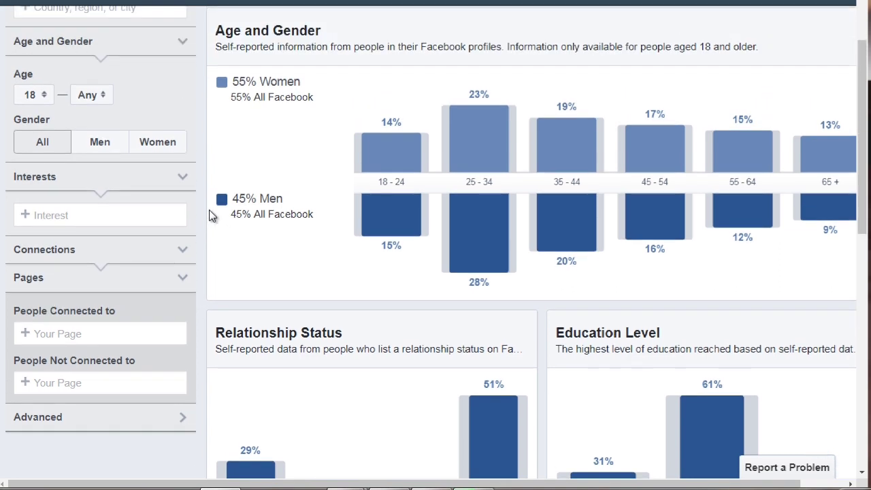
pyautogui.moveTo(861, 67); pyautogui.dragTo(859, 40)
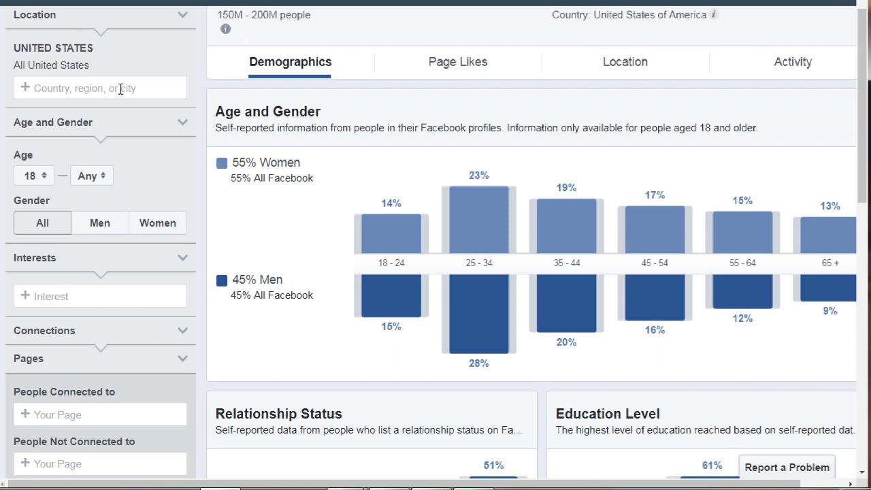
# Remove United States from the audience location and search for Australia as a replacement
pyautogui.moveTo(40, 59)
pyautogui.click(183, 66)
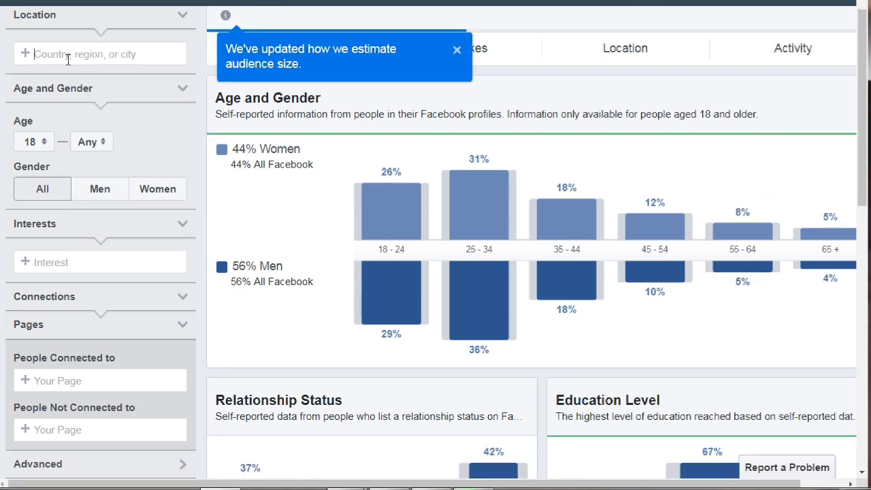
pyautogui.write('australia')
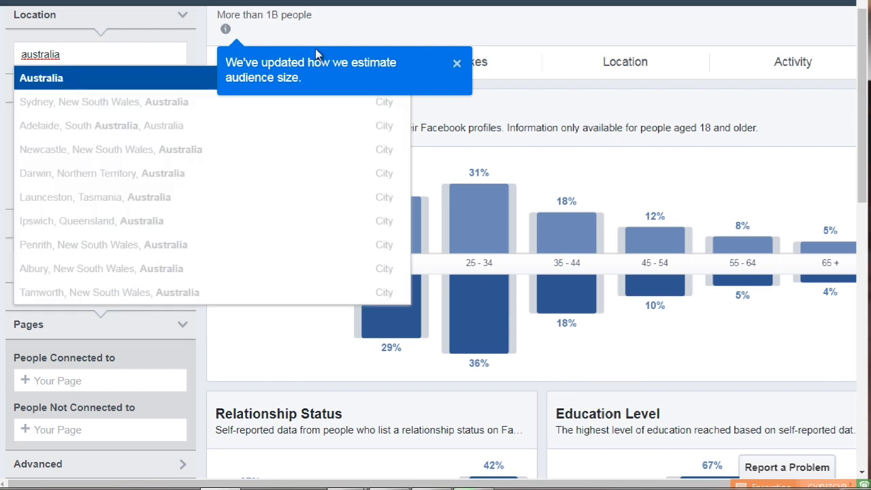
pyautogui.click(458, 63)
pyautogui.moveTo(73, 51); pyautogui.dragTo(2, 55)
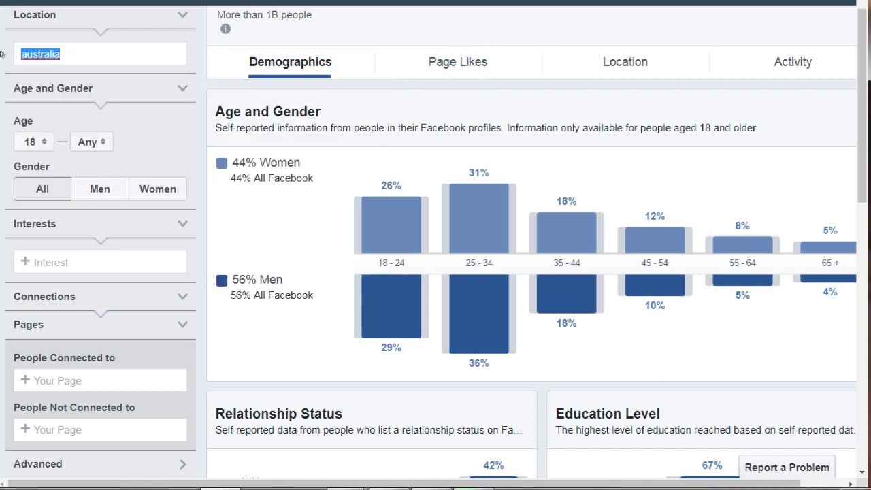
# Search for "united states" and set the country United States as the audience location
pyautogui.write('united ')
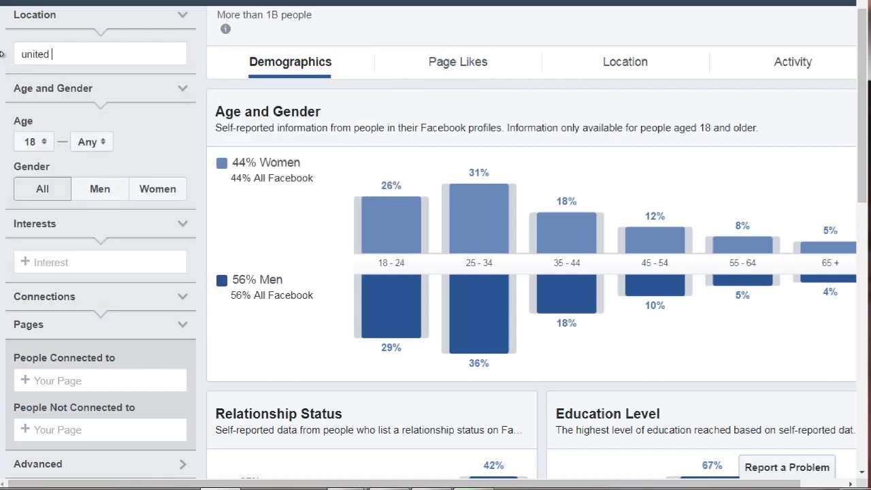
pyautogui.write('states')
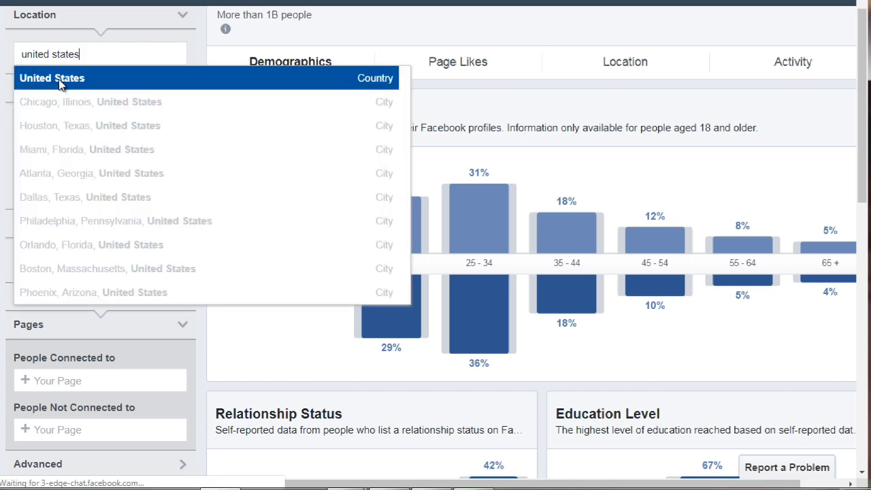
pyautogui.click(162, 72)
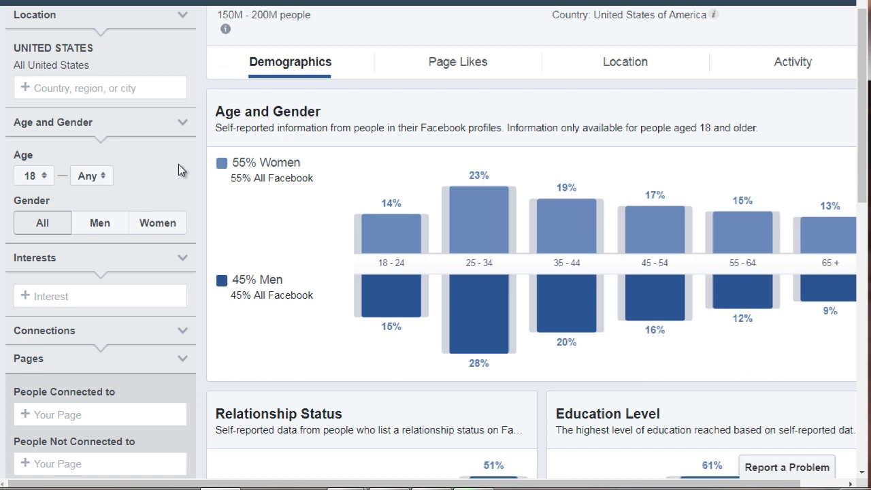
# Set the audience's age range to 30 through 65+
pyautogui.click(41, 181)
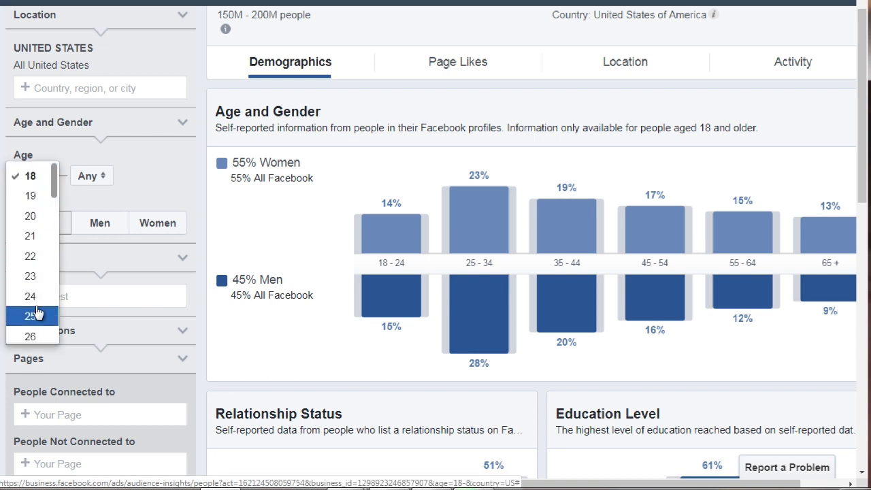
pyautogui.scroll(-4, 38, 309)
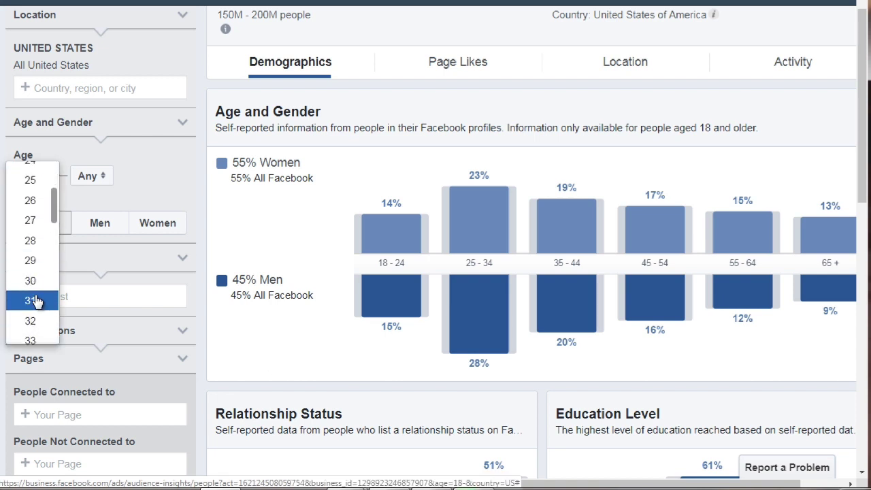
pyautogui.click(37, 287)
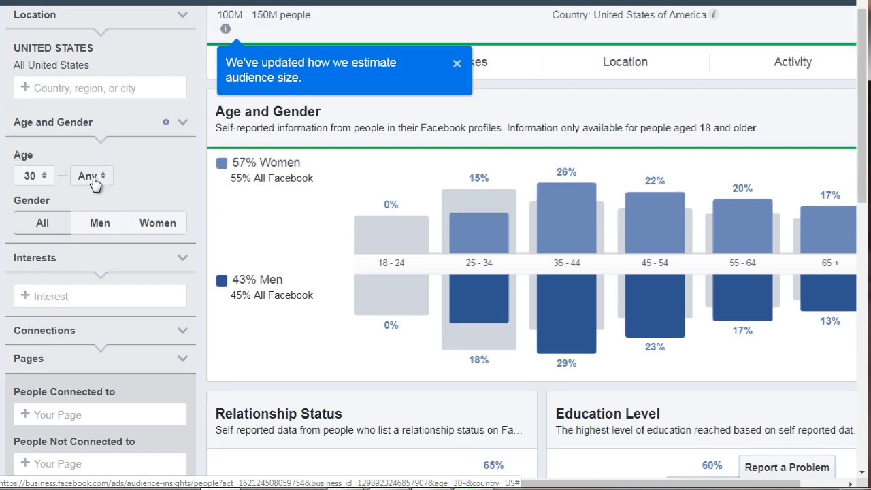
pyautogui.click(98, 178)
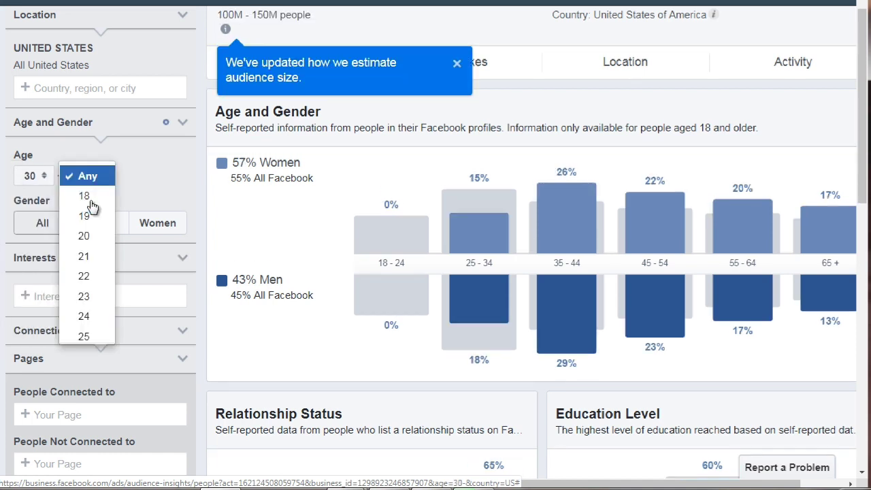
pyautogui.scroll(-17, 100, 234)
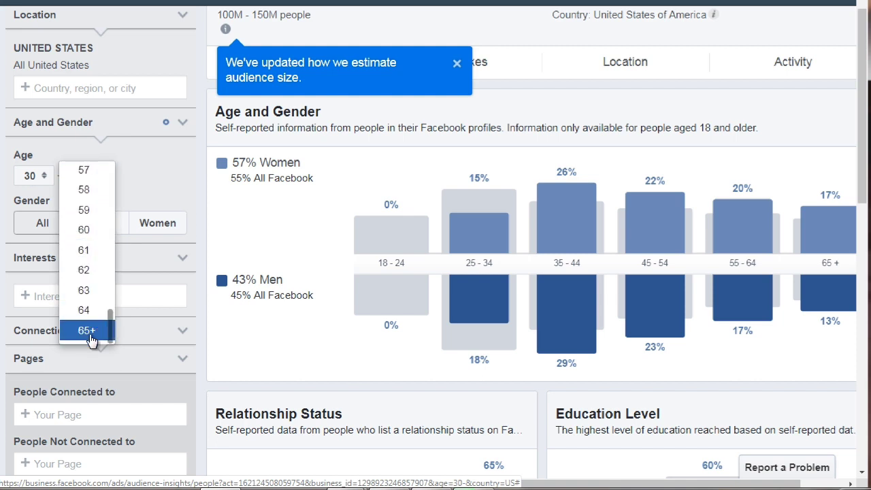
pyautogui.click(89, 331)
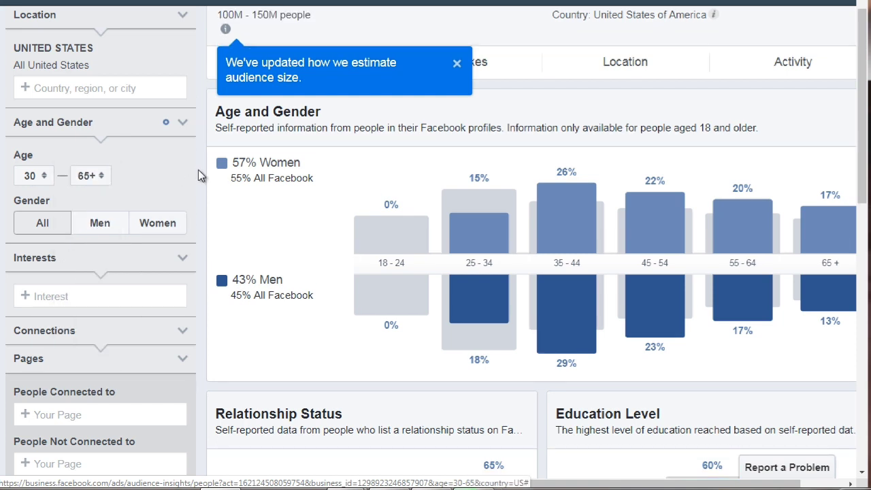
# Reset the audience's age range to a minimum of 18 and a maximum of Any
pyautogui.scroll(-1, 199, 172)
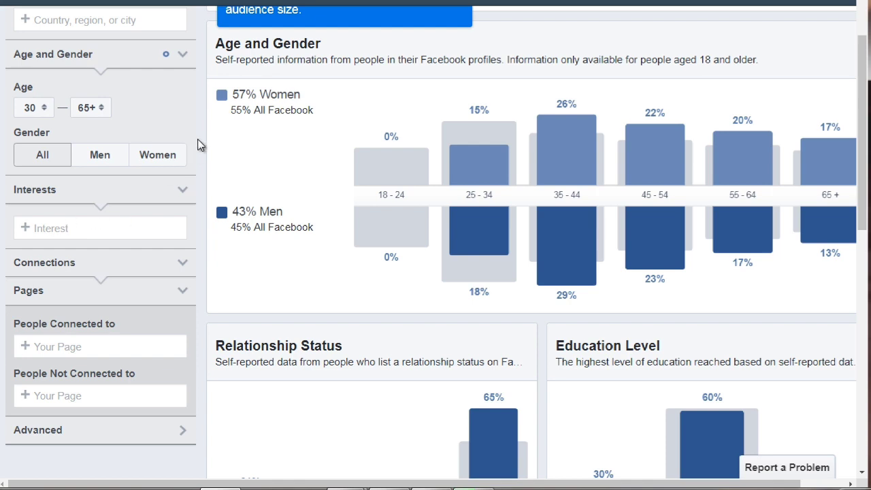
pyautogui.scroll(1, 200, 143)
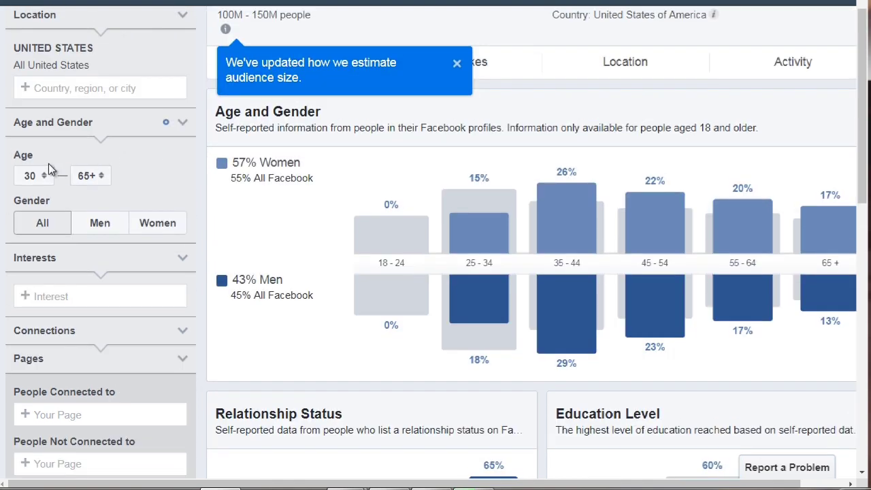
pyautogui.click(31, 177)
pyautogui.scroll(3, 36, 140)
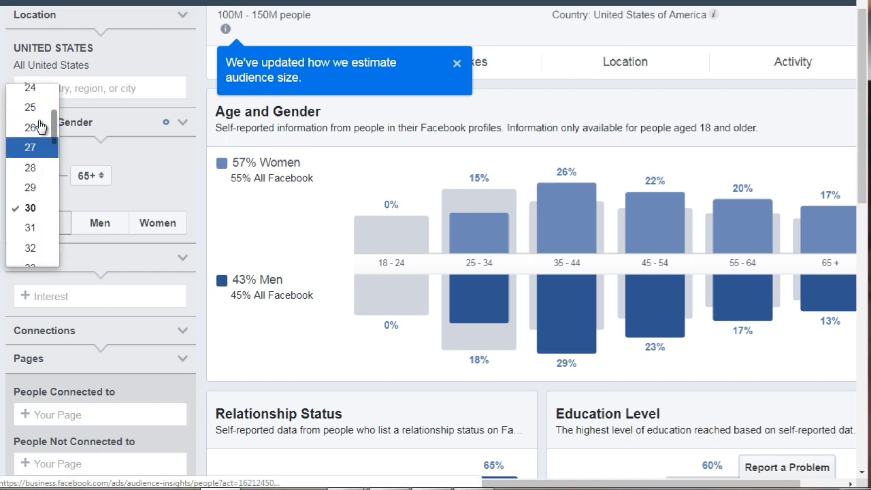
pyautogui.click(39, 110)
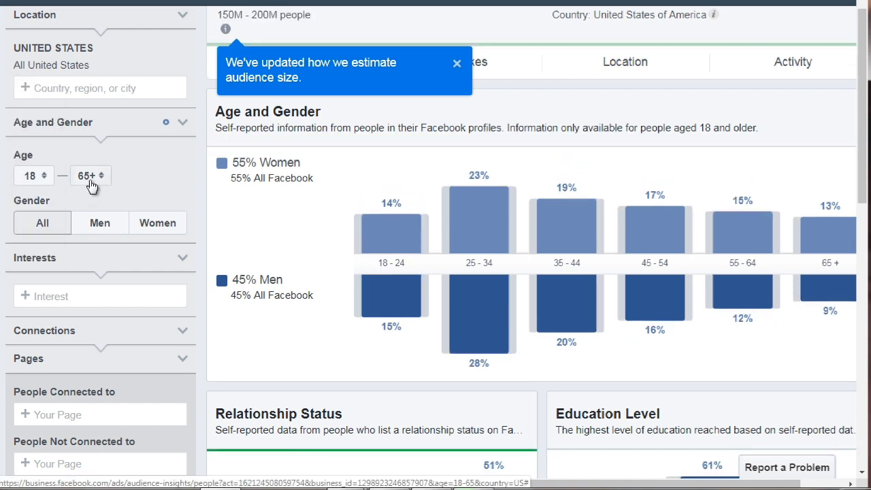
pyautogui.click(87, 179)
pyautogui.scroll(12, 89, 185)
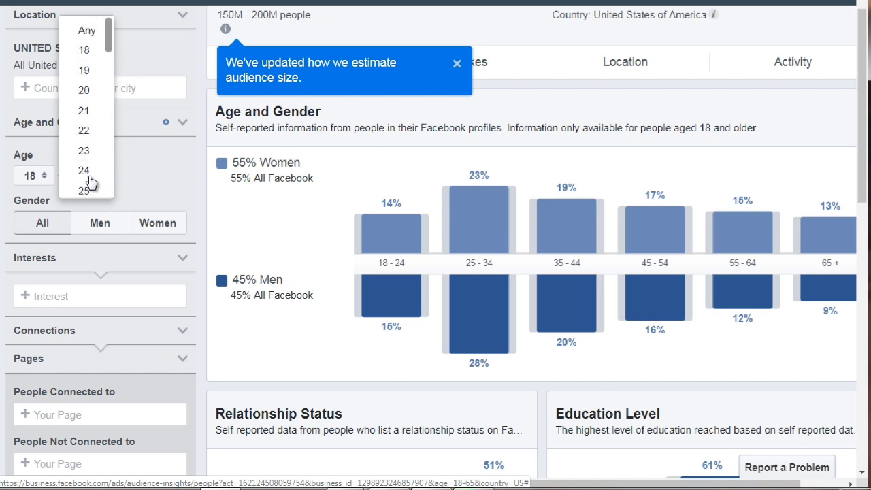
pyautogui.click(88, 31)
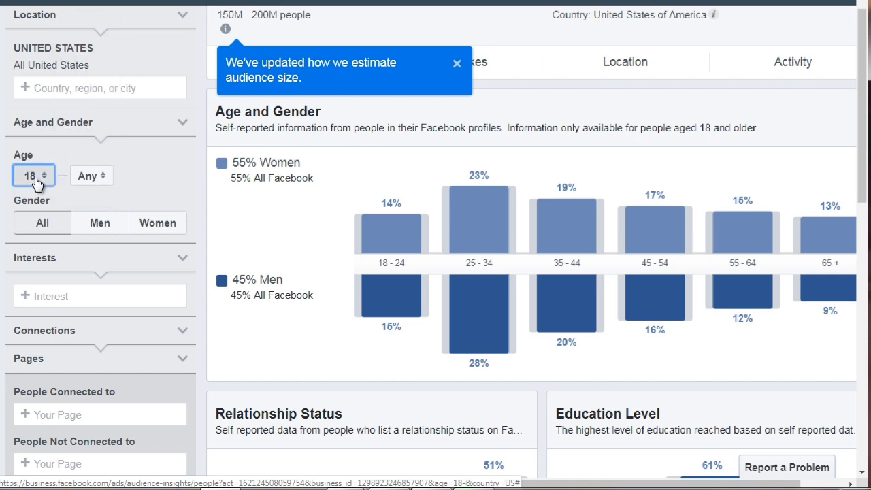
pyautogui.click(33, 177)
pyautogui.scroll(2, 34, 177)
pyautogui.click(8, 226)
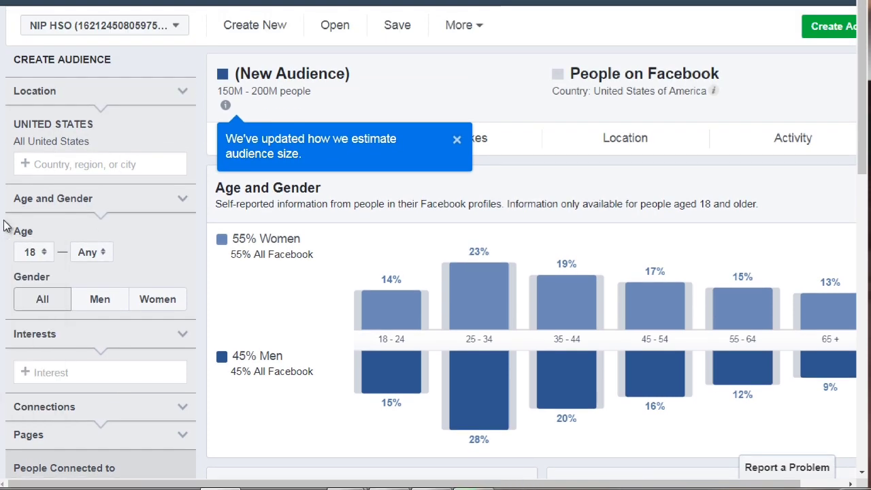
# Dismiss the audience size notice and add Scuba diving as an audience interest
pyautogui.scroll(-2, 8, 226)
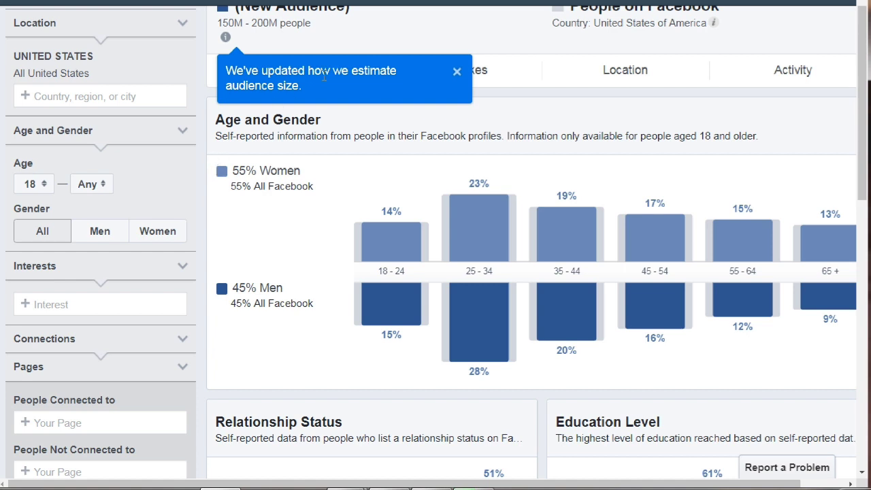
pyautogui.click(458, 73)
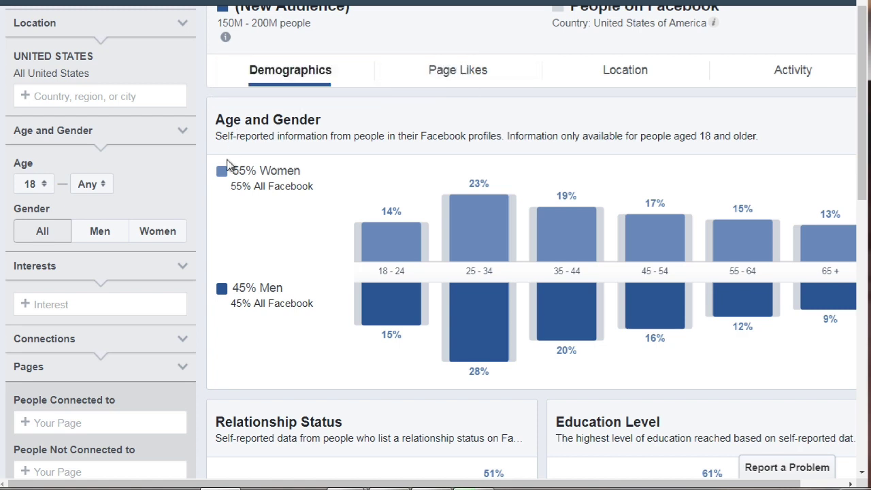
pyautogui.scroll(-2, 213, 195)
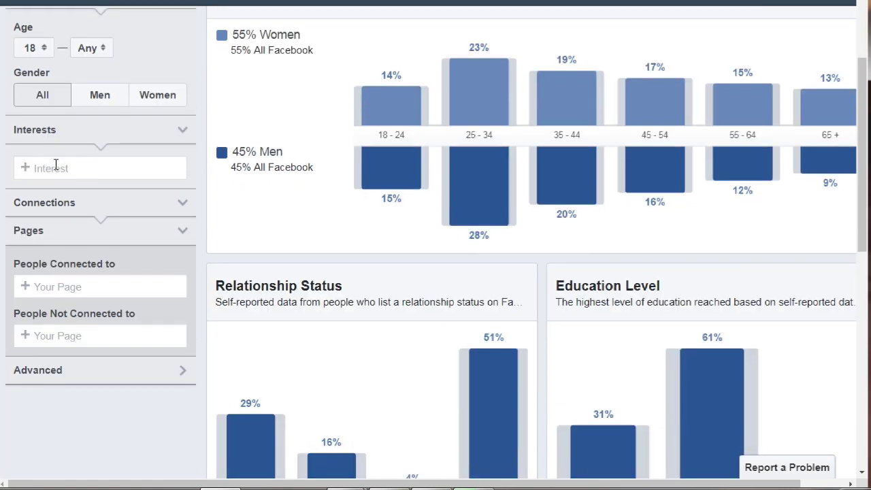
pyautogui.click(56, 166)
pyautogui.write('scuba')
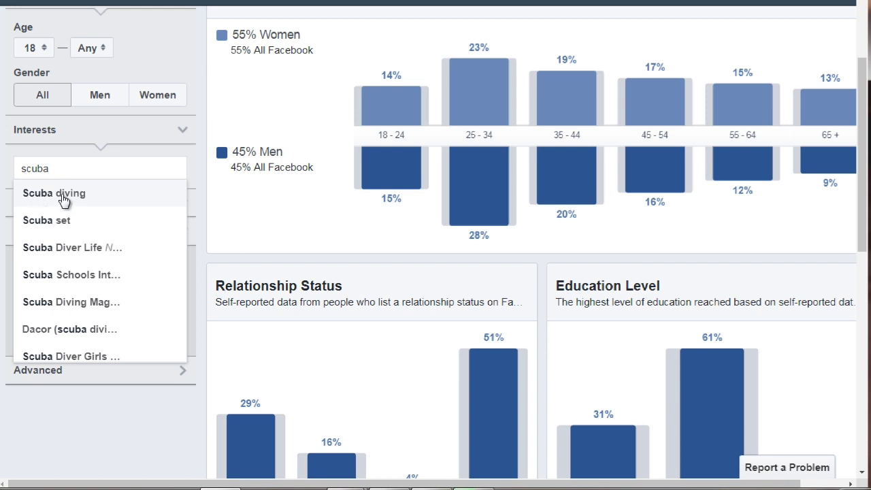
pyautogui.click(63, 197)
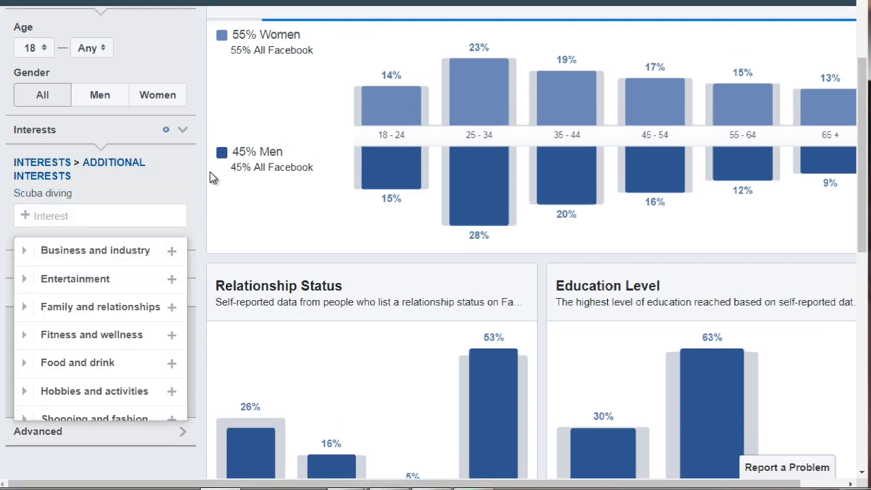
pyautogui.click(211, 173)
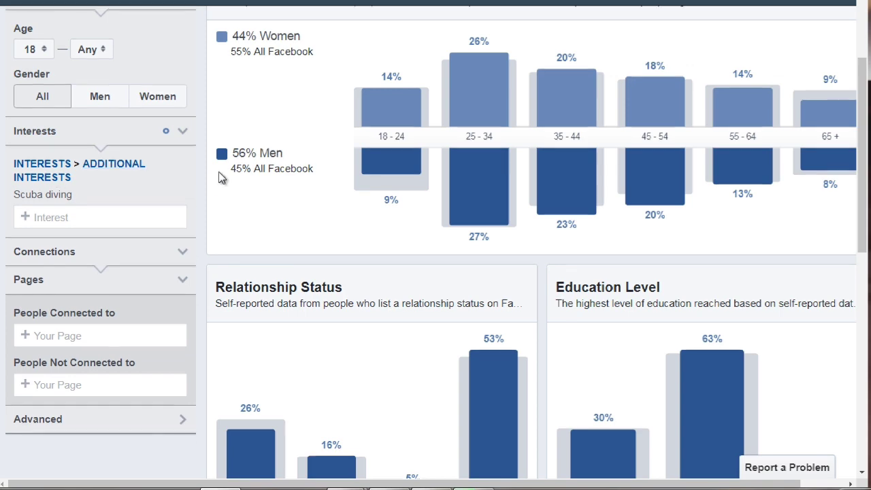
# Dismiss the audience size notice and examine the age and gender breakdown for men and women across the age groups
pyautogui.scroll(2, 219, 174)
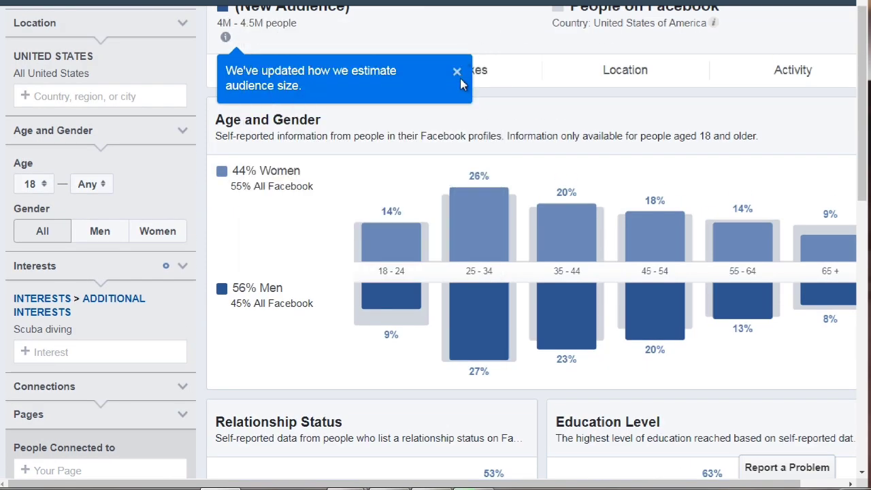
pyautogui.click(457, 72)
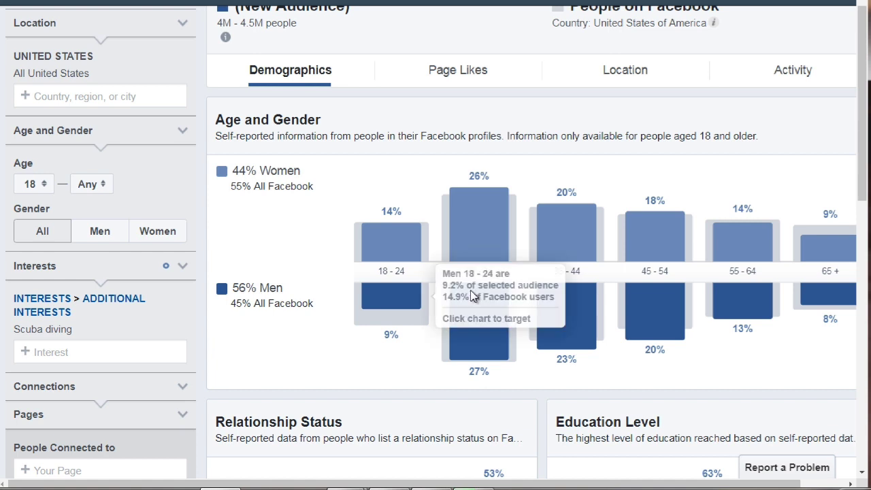
pyautogui.moveTo(474, 296)
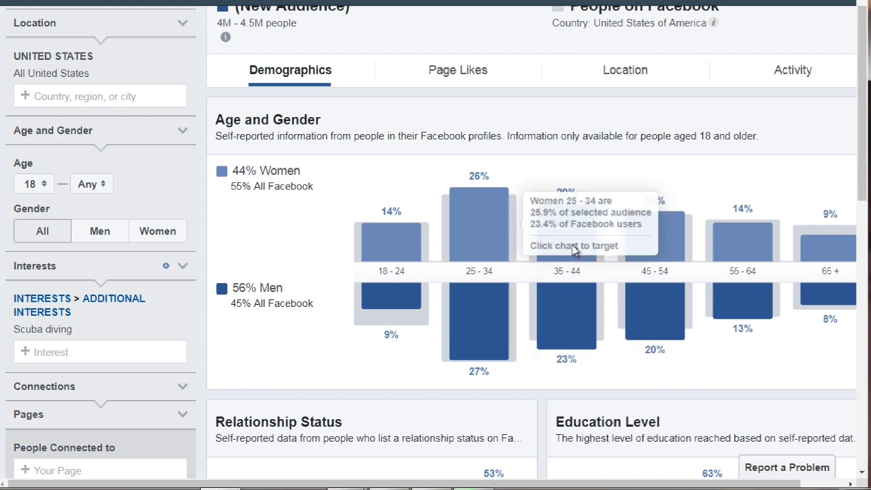
pyautogui.moveTo(686, 249)
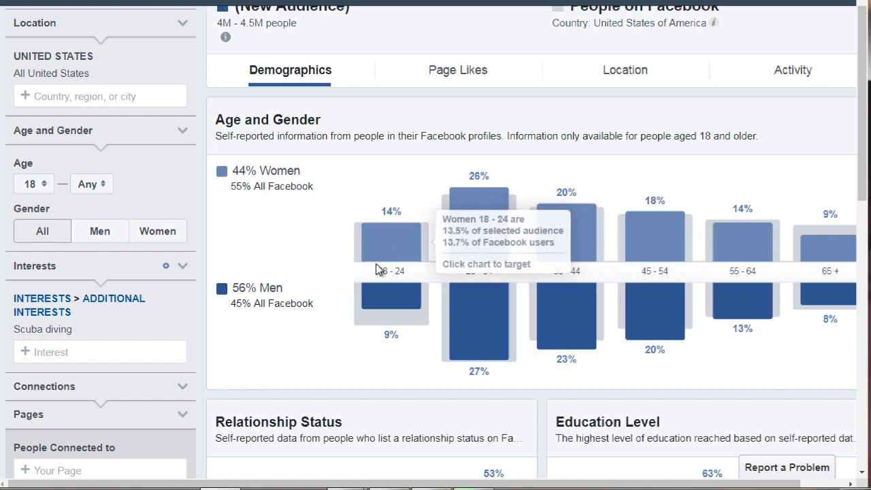
pyautogui.moveTo(475, 211)
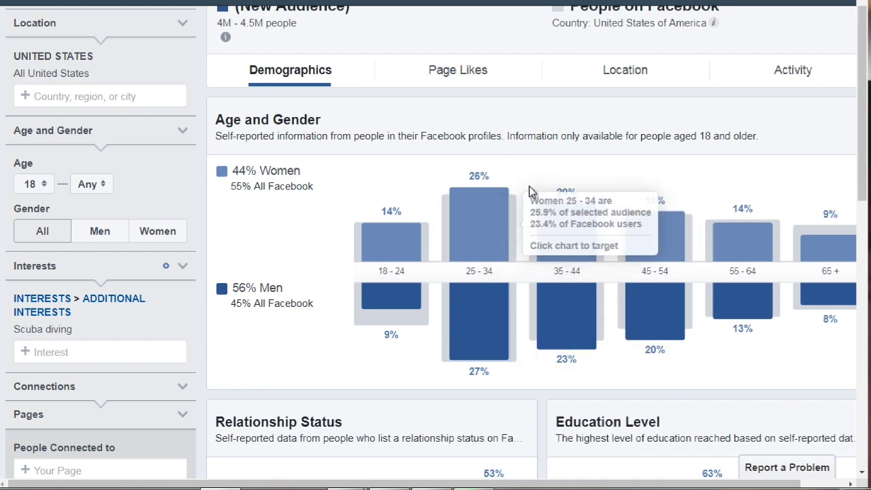
pyautogui.moveTo(844, 260)
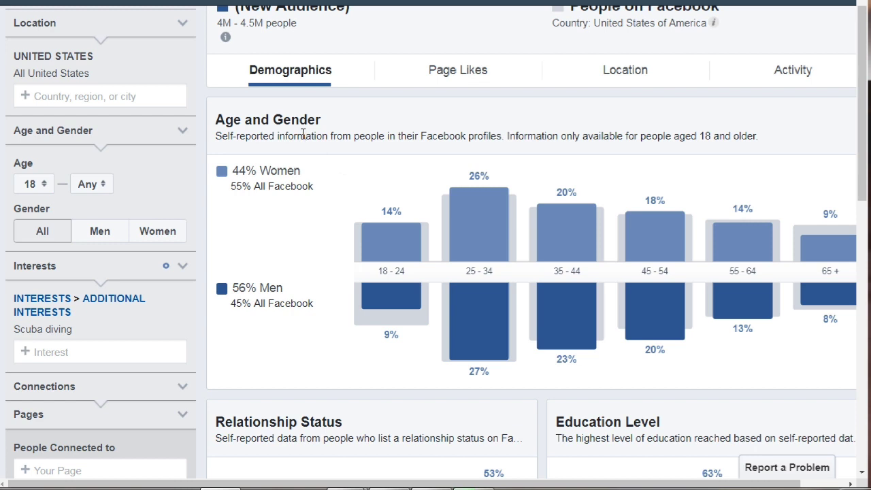
# Examine the audience's relationship status and education level charts in the demographics insights
pyautogui.scroll(-3, 302, 134)
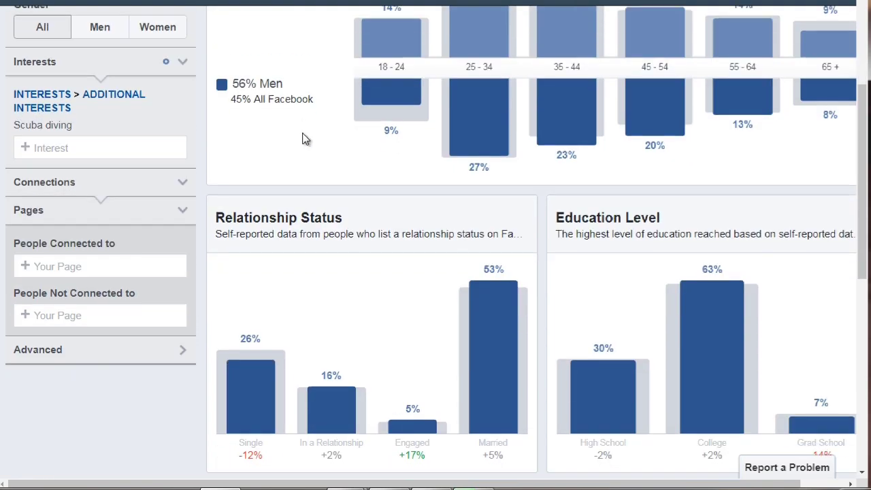
pyautogui.scroll(-3, 316, 132)
pyautogui.scroll(1, 315, 132)
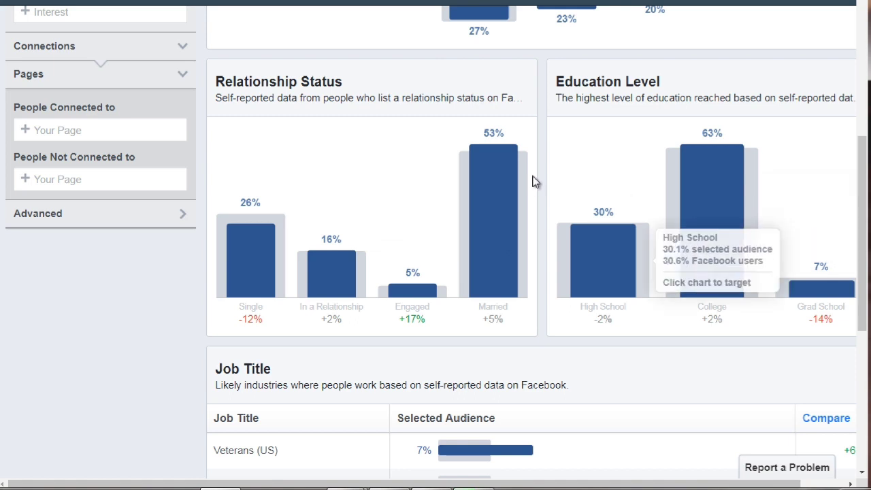
pyautogui.scroll(-1, 538, 175)
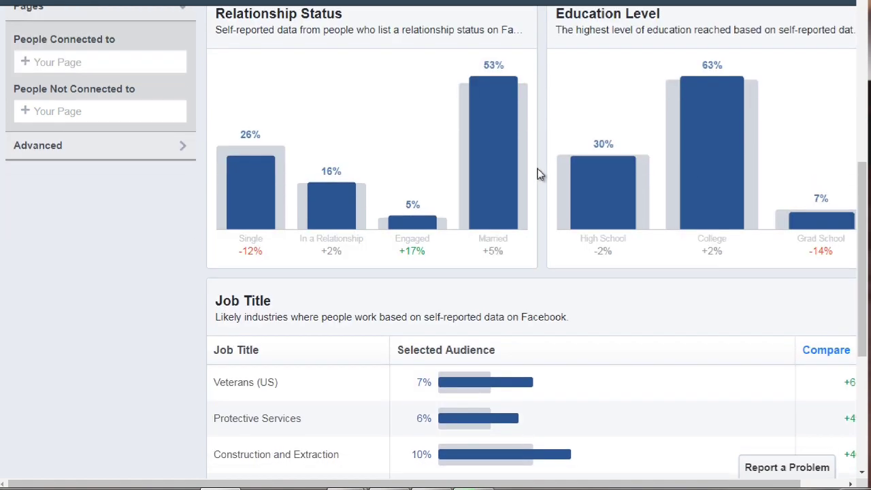
# Examine the audience's job title table, including the comparison percentages for each industry
pyautogui.scroll(-4, 538, 174)
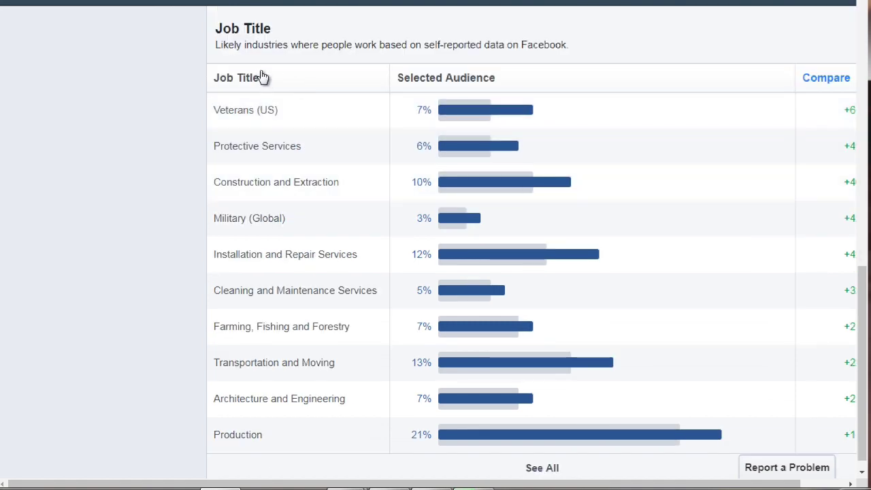
pyautogui.scroll(-1, 575, 452)
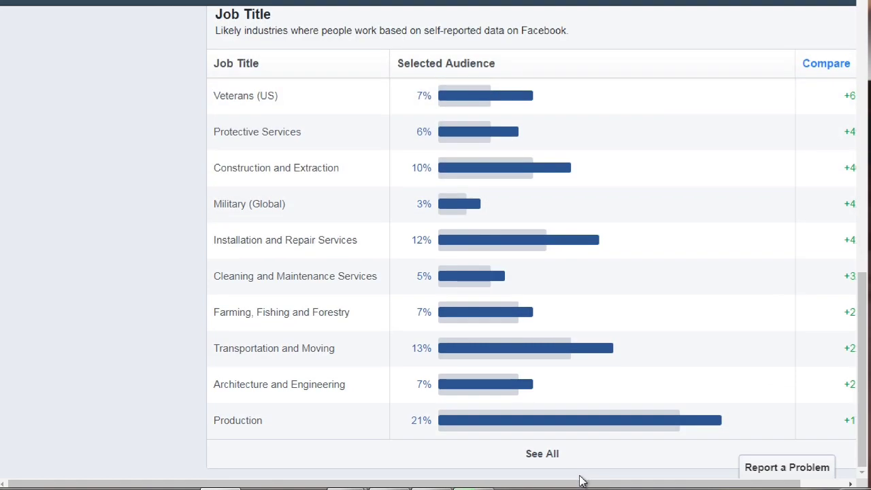
pyautogui.moveTo(580, 484); pyautogui.dragTo(617, 483)
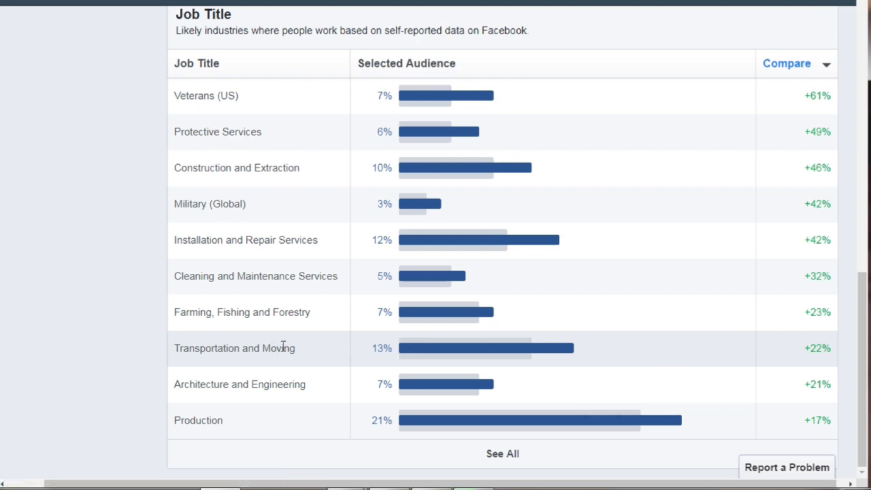
pyautogui.moveTo(415, 348)
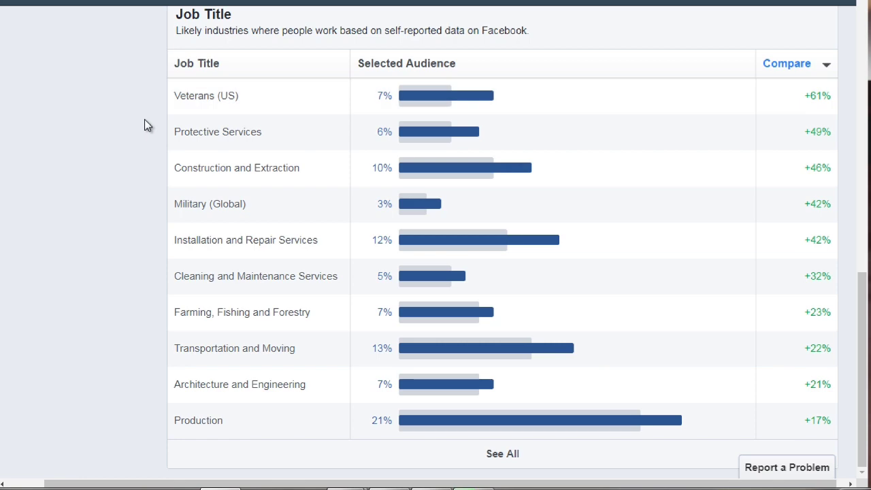
# Show the audience's page likes insights and dismiss the audience size notice
pyautogui.scroll(15, 143, 116)
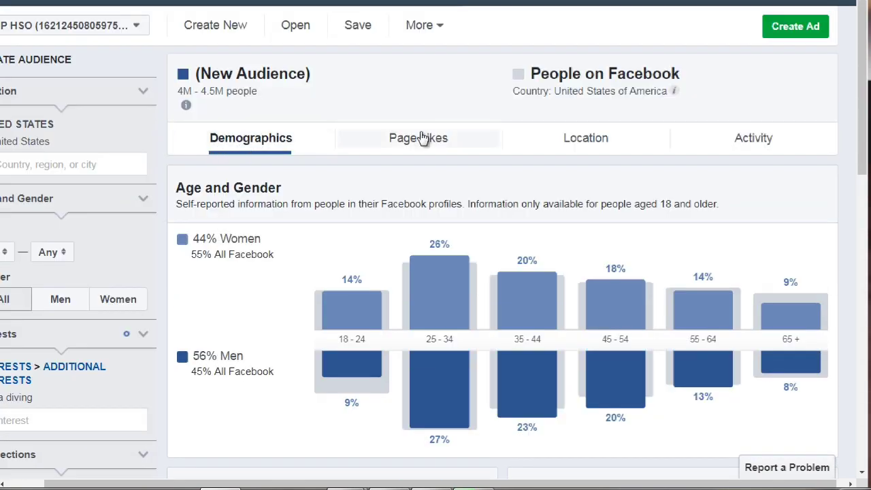
pyautogui.click(423, 138)
pyautogui.click(418, 141)
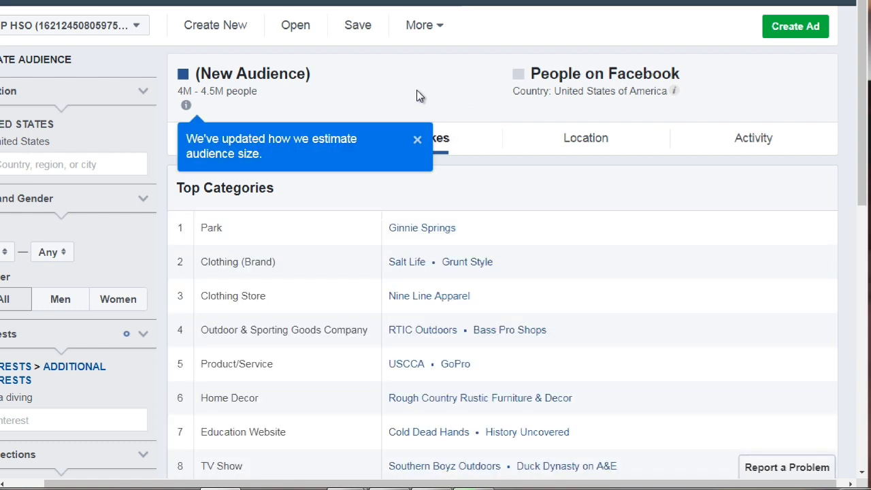
pyautogui.click(409, 141)
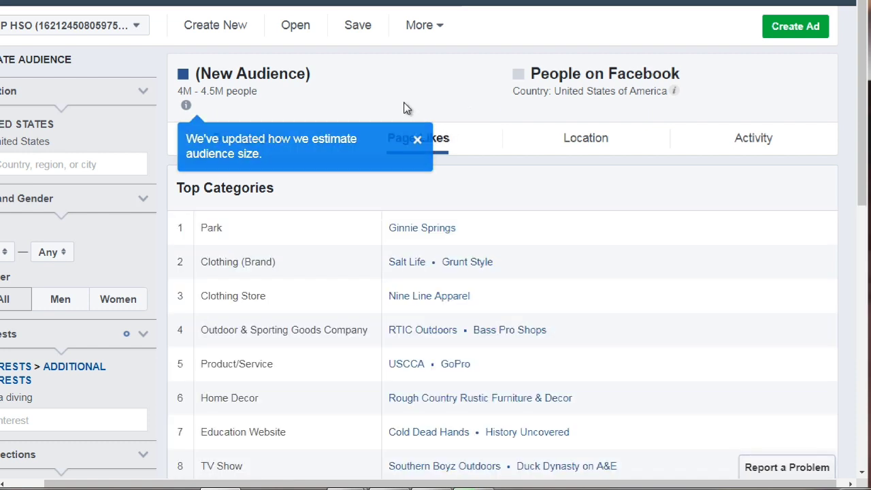
# Review the top categories and the pages listed for each category of the scuba diving audience
pyautogui.scroll(-1, 396, 81)
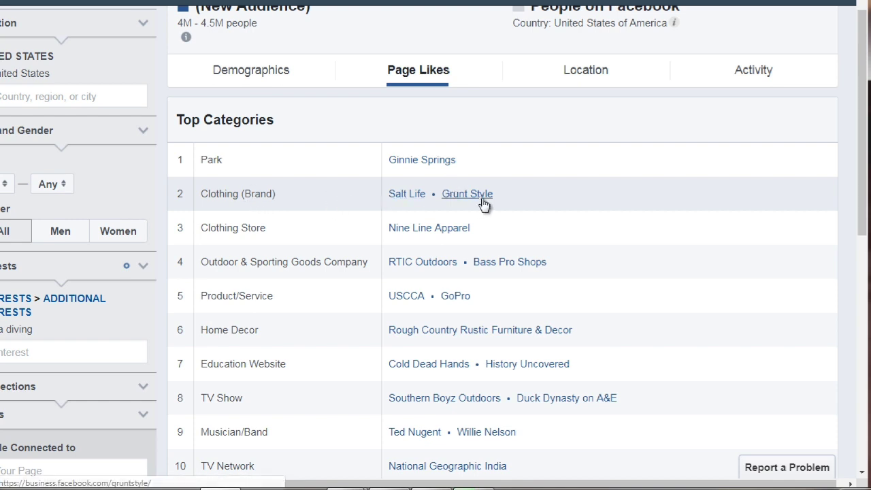
pyautogui.scroll(-1, 362, 219)
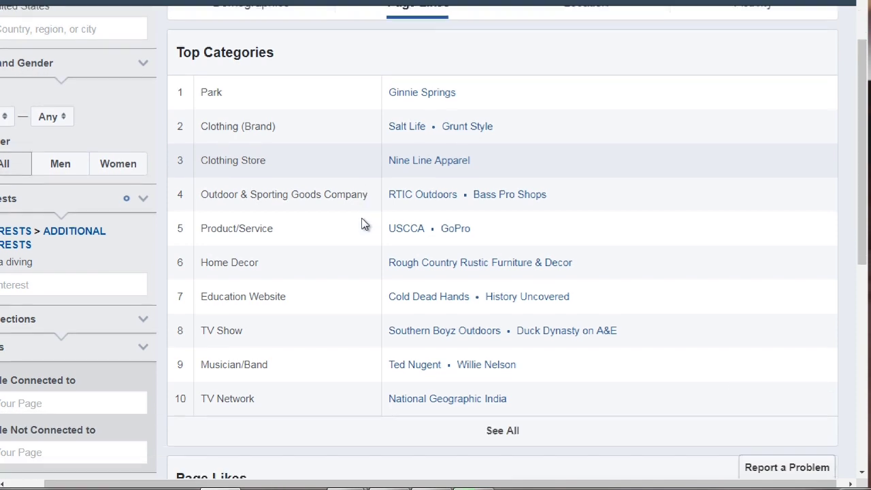
pyautogui.scroll(-1, 402, 203)
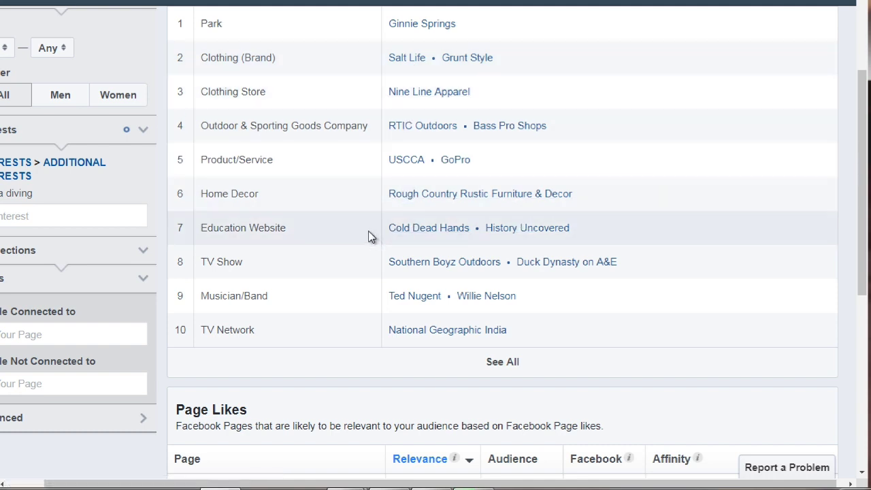
pyautogui.scroll(-1, 368, 236)
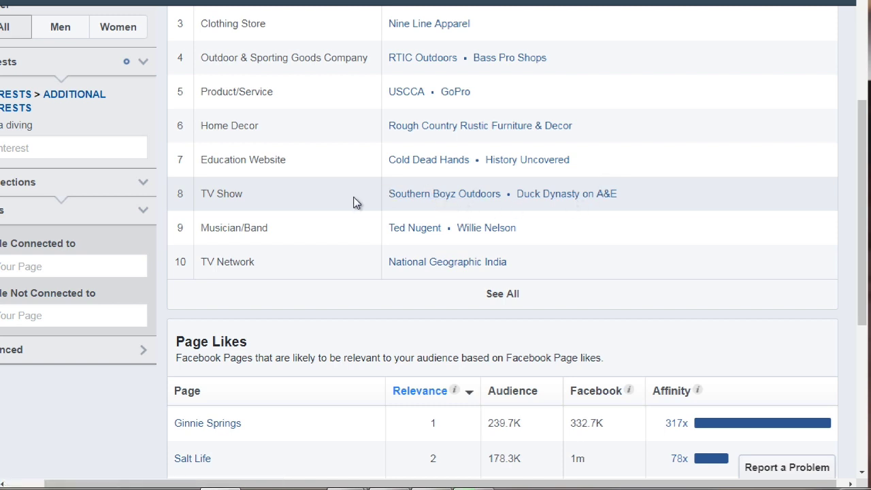
pyautogui.scroll(1, 256, 286)
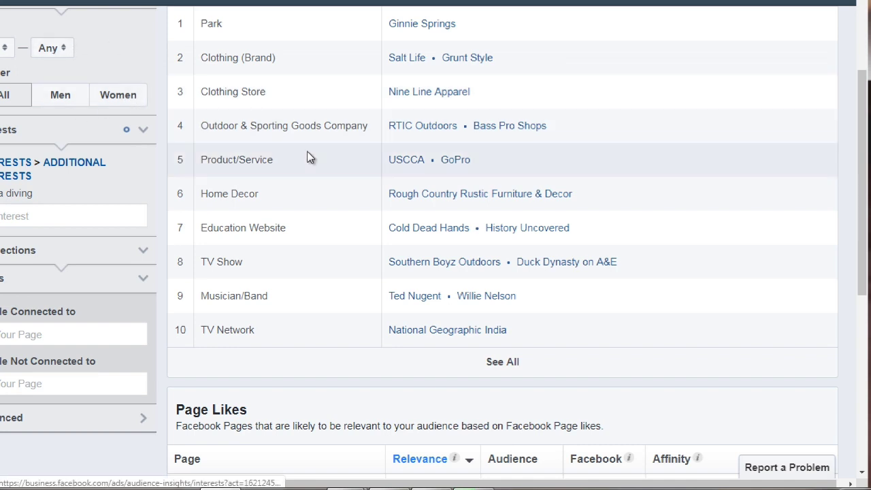
# Examine the ranked page likes table with its relevance, audience, Facebook and affinity columns
pyautogui.scroll(-1, 336, 230)
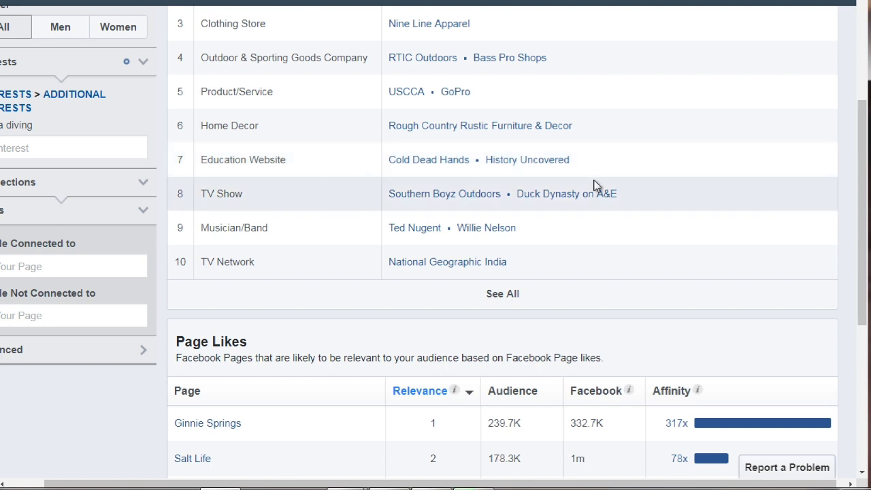
pyautogui.scroll(-3, 332, 221)
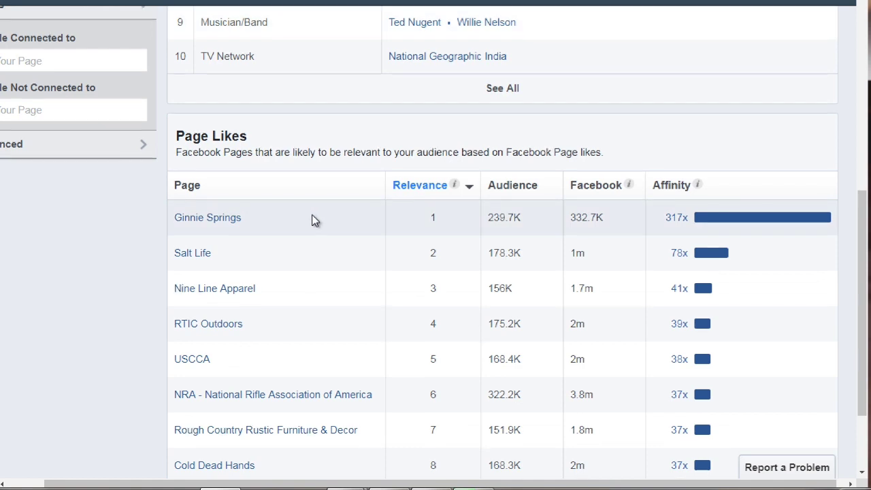
pyautogui.scroll(-1, 311, 219)
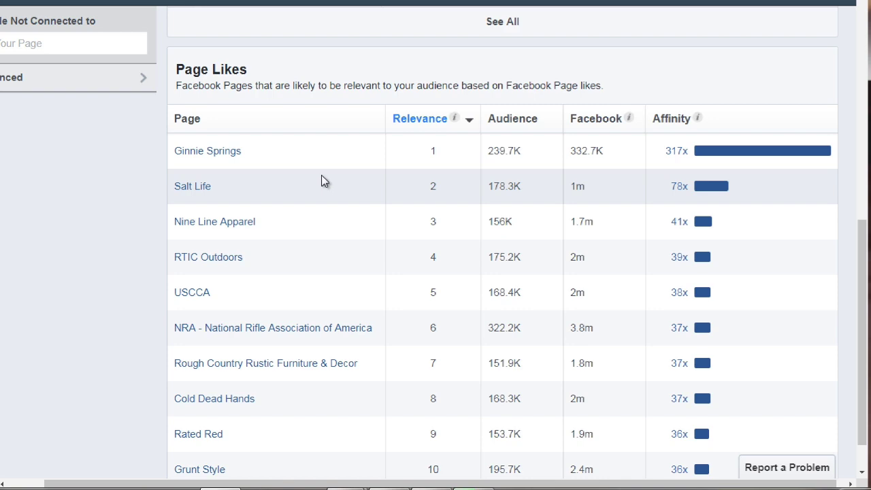
# Show the audience's location insights, dismiss the audience size notice and review the top cities, countries and languages
pyautogui.scroll(8, 343, 215)
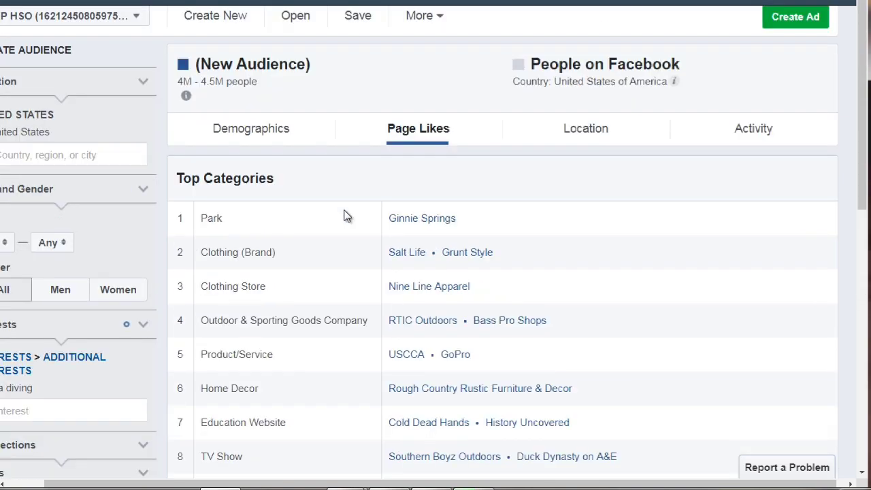
pyautogui.scroll(-1, 343, 215)
pyautogui.click(582, 73)
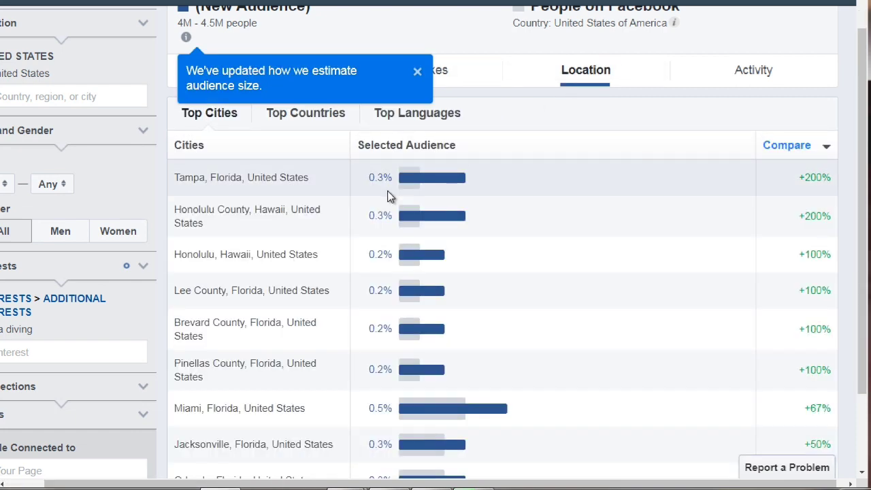
pyautogui.click(419, 74)
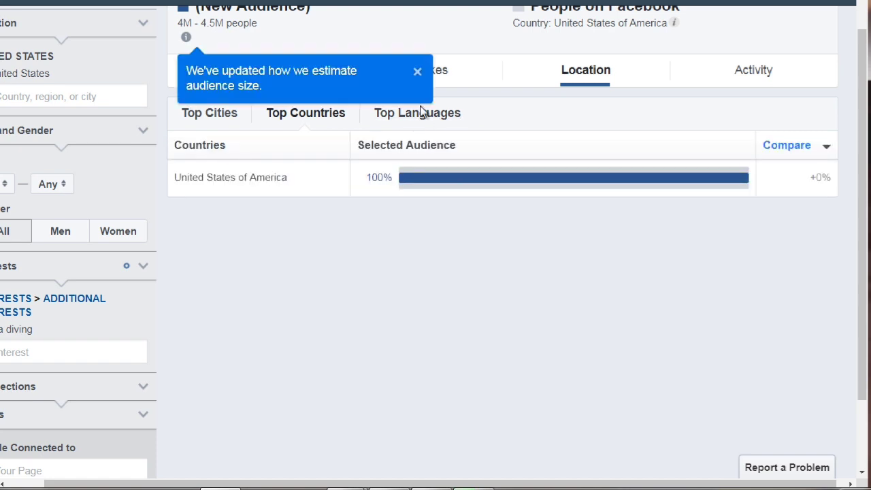
pyautogui.click(439, 119)
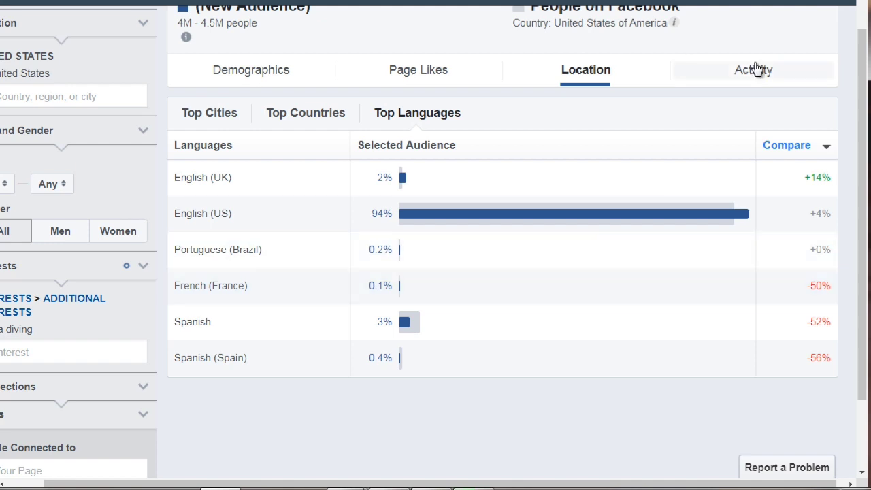
# Show the audience's activity insights, dismiss the audience size notice and review the frequency of activities
pyautogui.click(757, 68)
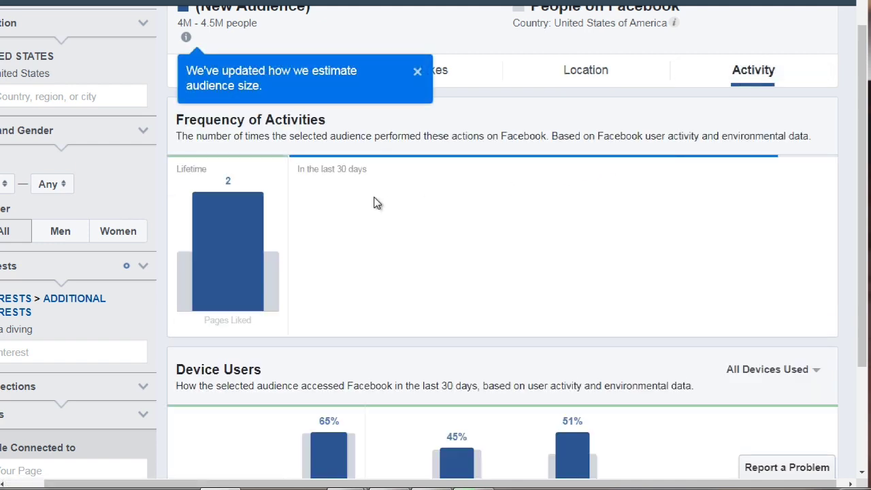
pyautogui.click(417, 72)
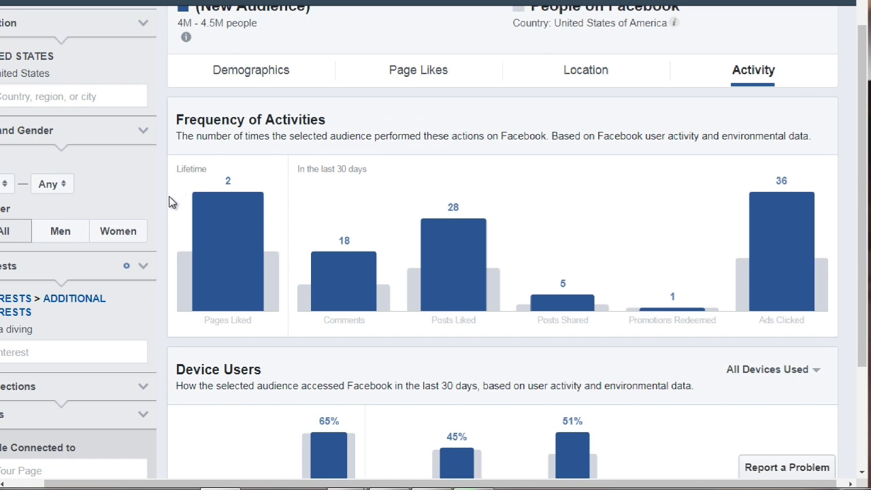
pyautogui.scroll(-1, 172, 202)
pyautogui.scroll(-2, 170, 200)
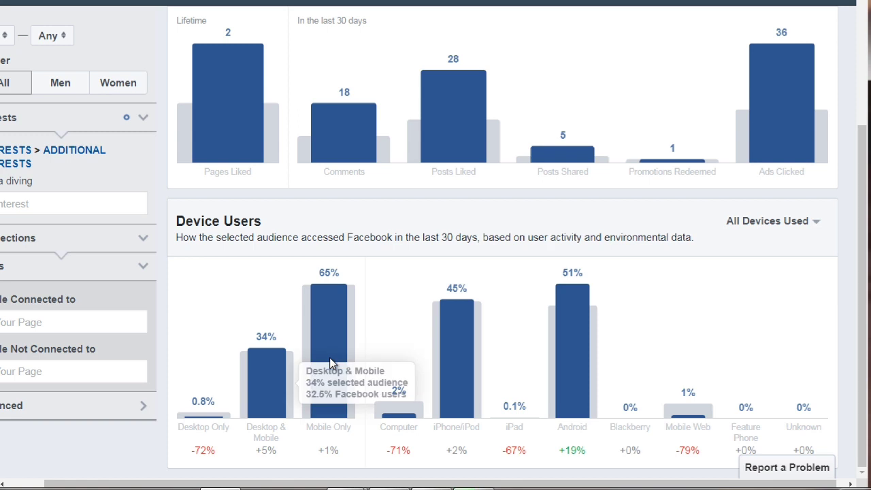
# Inspect the device user shares for Desktop & Mobile, iPhone/iPod, Android and Desktop Only against all Facebook users
pyautogui.moveTo(330, 364)
pyautogui.moveTo(468, 343)
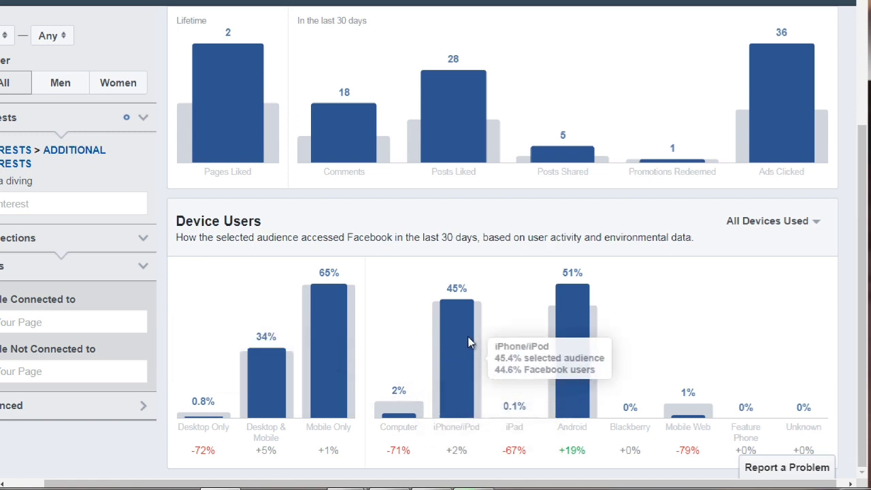
pyautogui.moveTo(592, 340)
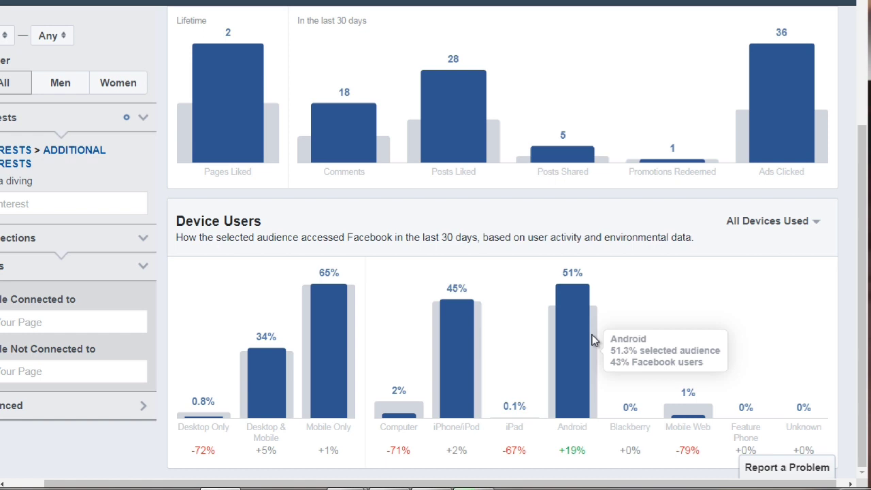
pyautogui.moveTo(181, 398)
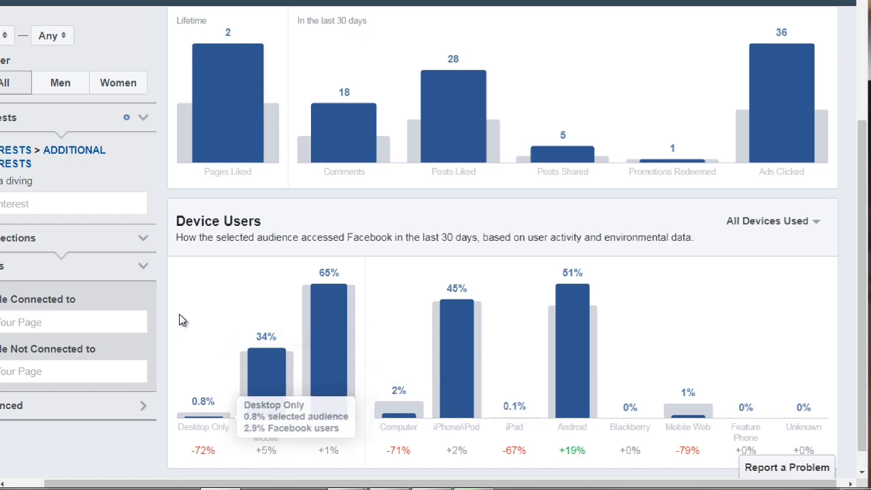
# Review the frequency of activities and device users charts again alongside the audience settings
pyautogui.scroll(2, 182, 320)
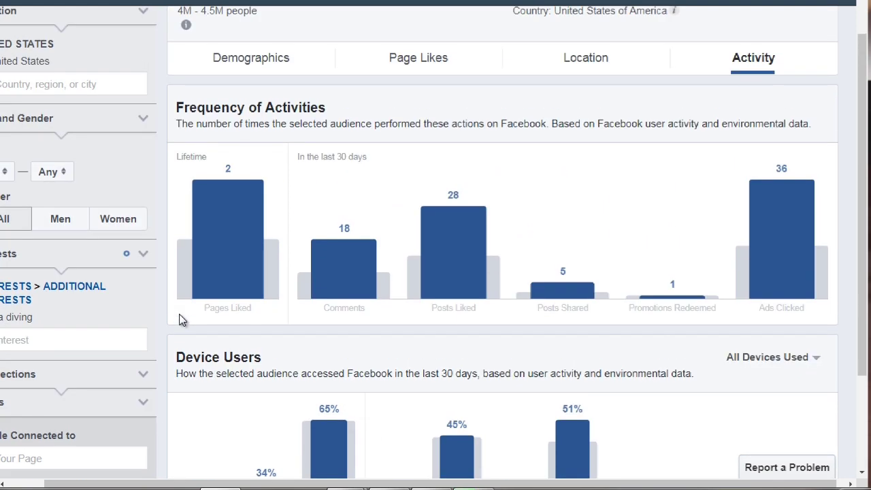
pyautogui.scroll(-2, 182, 320)
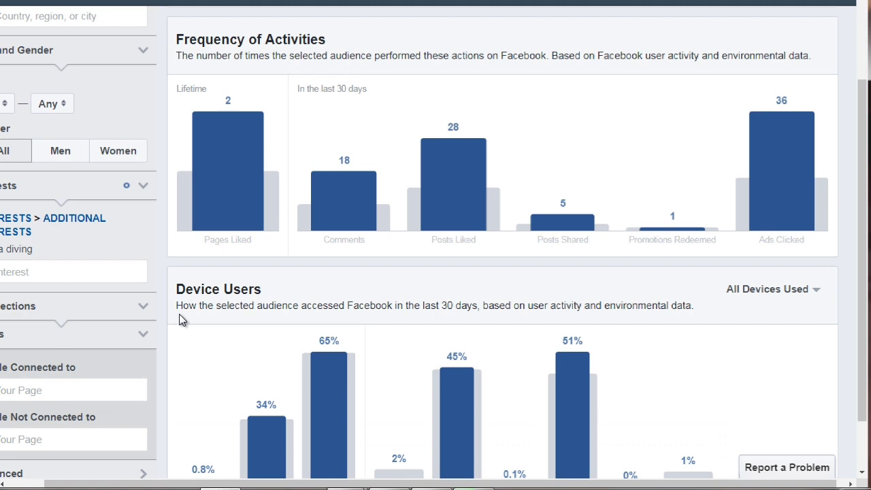
pyautogui.hscroll(-1, 202, 358)
pyautogui.scroll(-1, 245, 359)
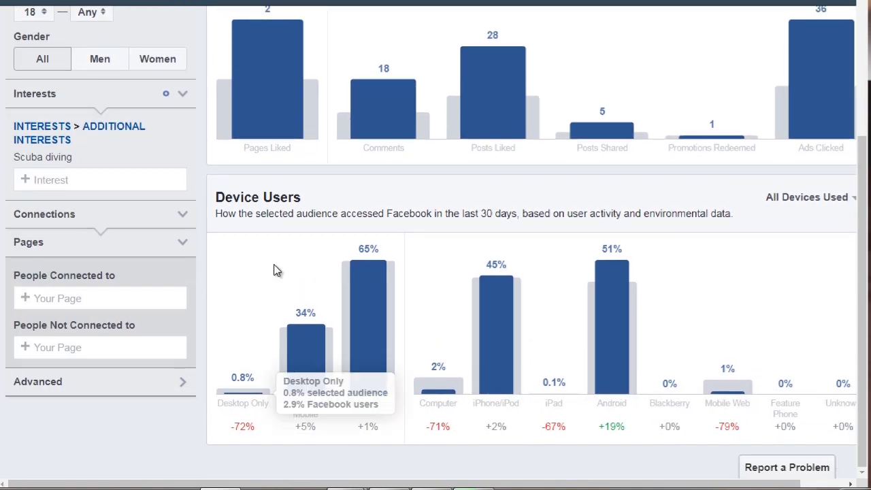
pyautogui.scroll(1, 276, 270)
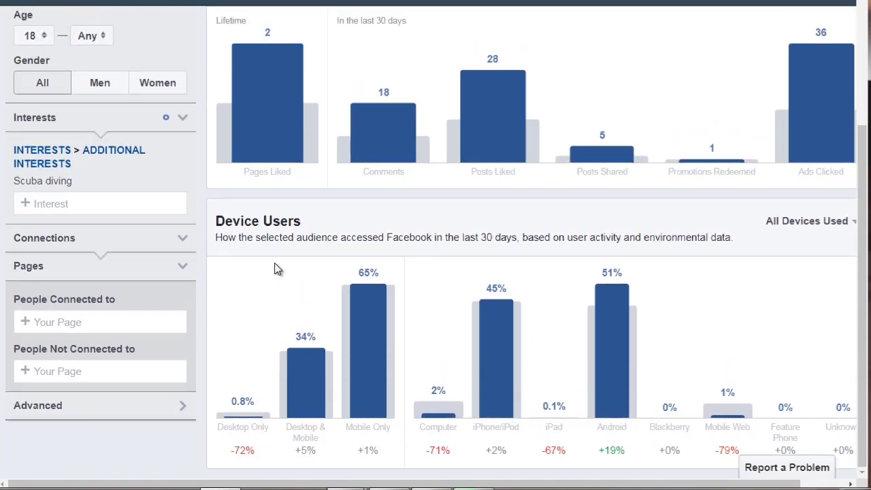
pyautogui.scroll(3, 276, 270)
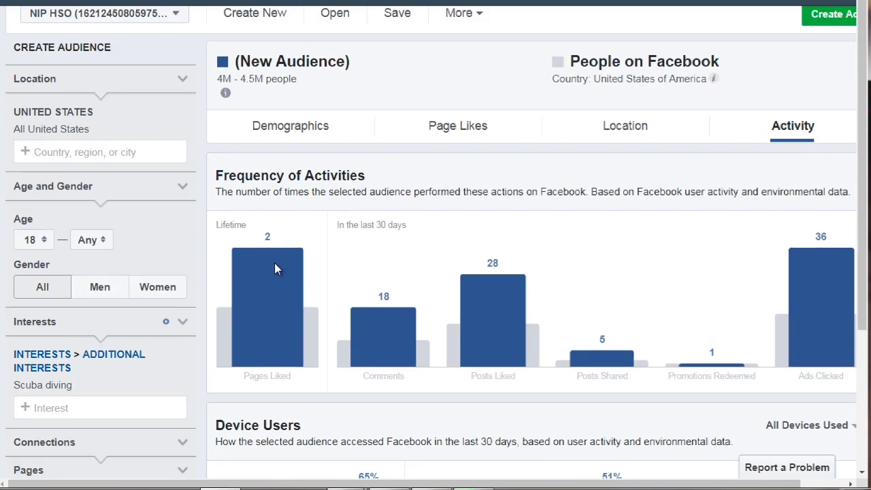